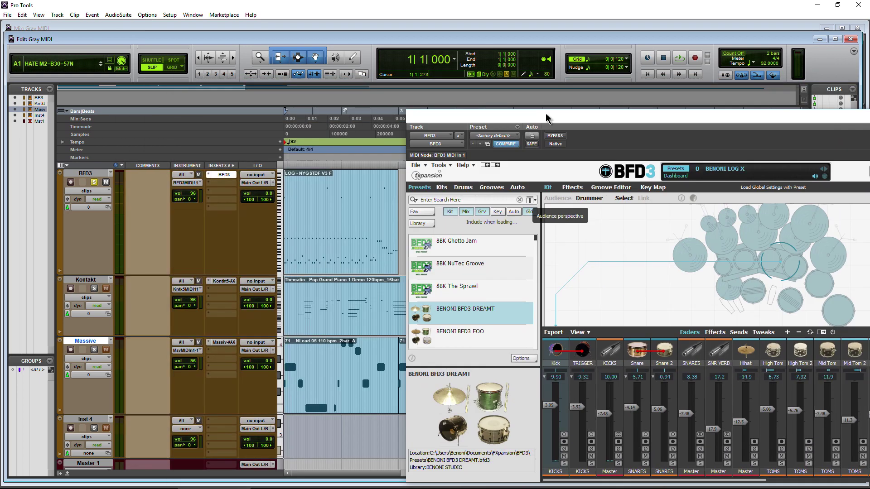
# Step: Move the BFD3 window aside, play and stop the session, then close the BFD3 window
pyautogui.moveTo(545, 119); pyautogui.dragTo(575, 80)
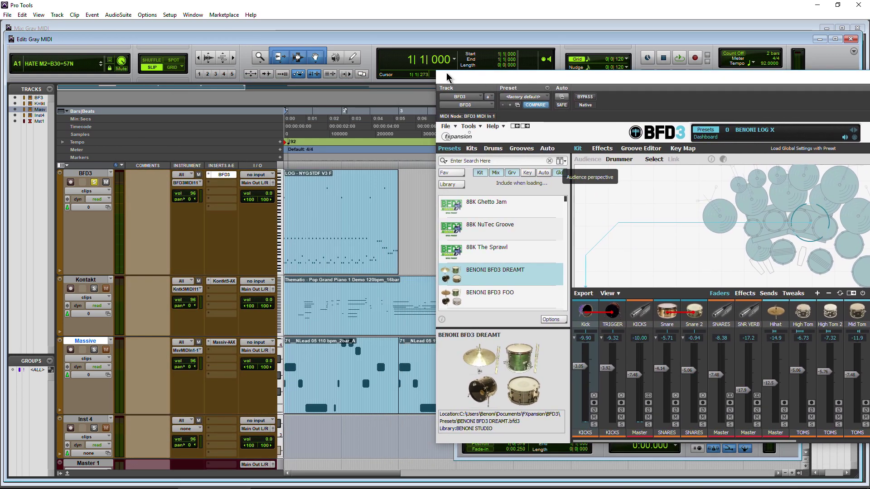
pyautogui.press('space')
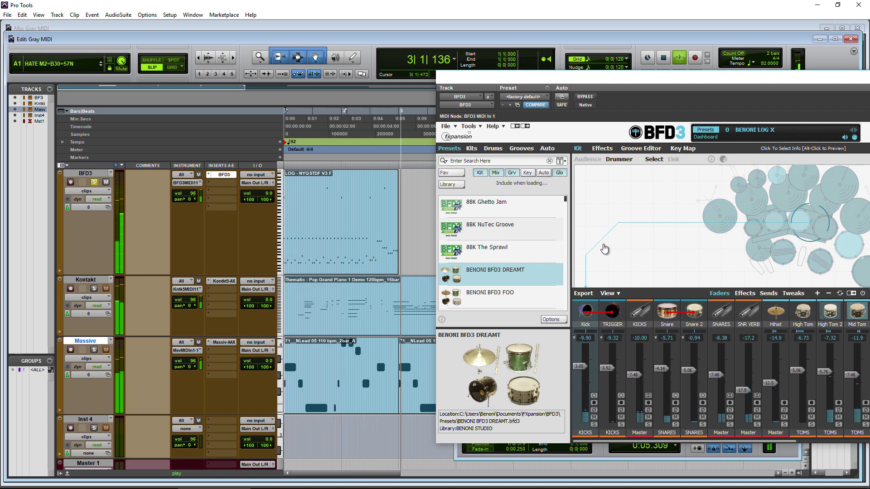
pyautogui.press('space')
pyautogui.moveTo(640, 82); pyautogui.dragTo(311, 73)
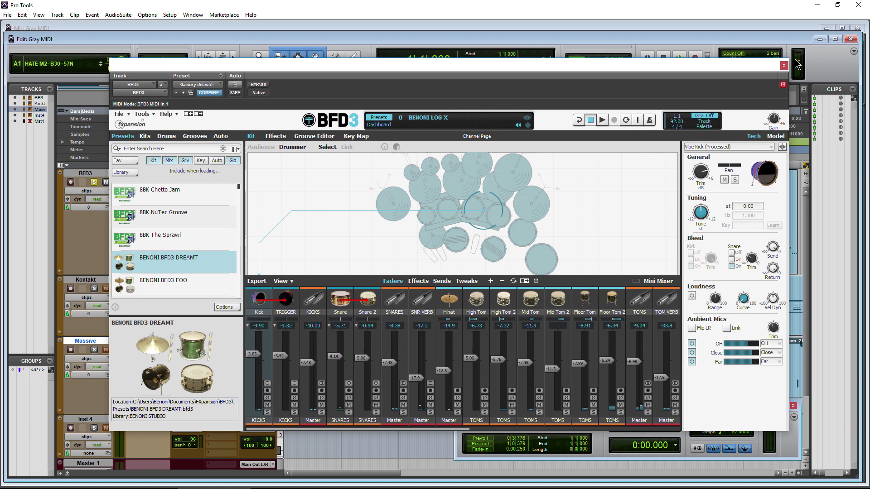
pyautogui.click(788, 68)
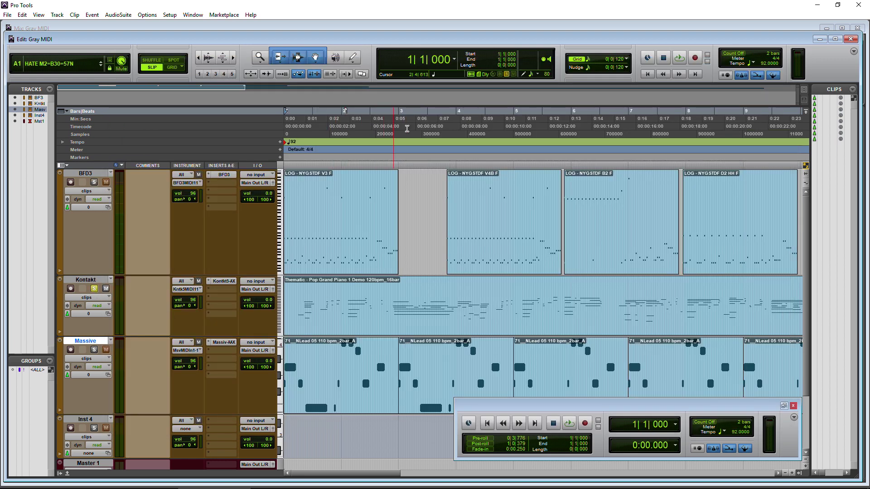
# Step: Play the session briefly from late in bar 2, then stop
pyautogui.click(393, 217)
pyautogui.press('space')
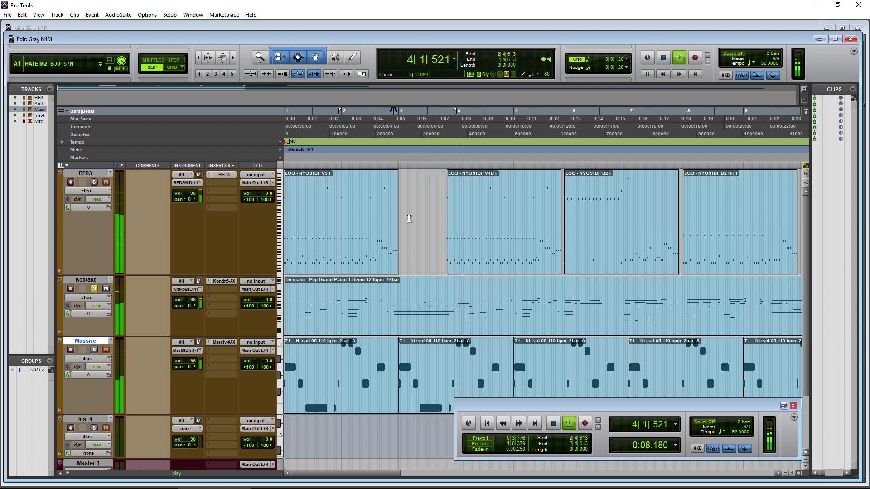
pyautogui.press('space')
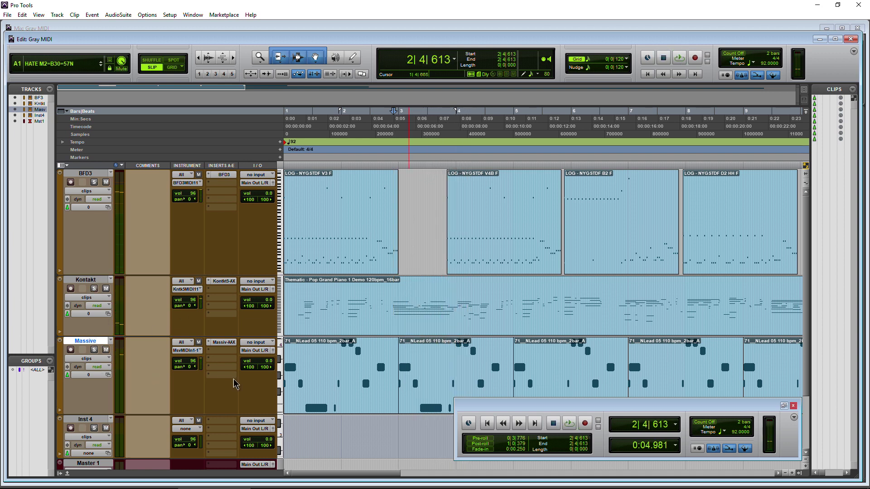
# Step: From the session start, play the soloed Massive track, briefly opening and closing the Massive synth window
pyautogui.click(94, 349)
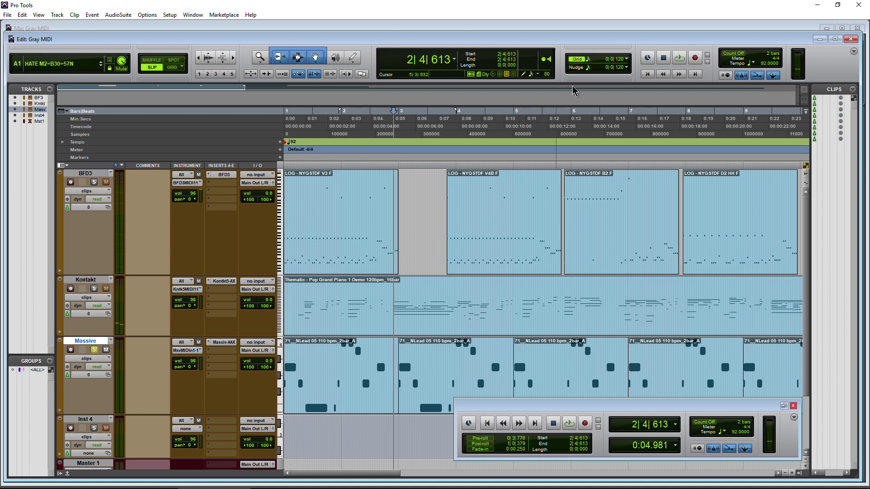
pyautogui.click(647, 73)
pyautogui.press('space')
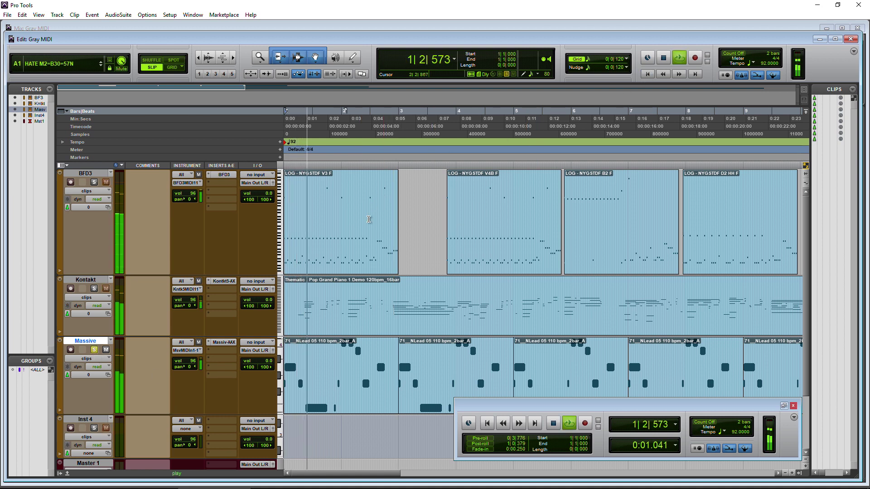
pyautogui.click(230, 345)
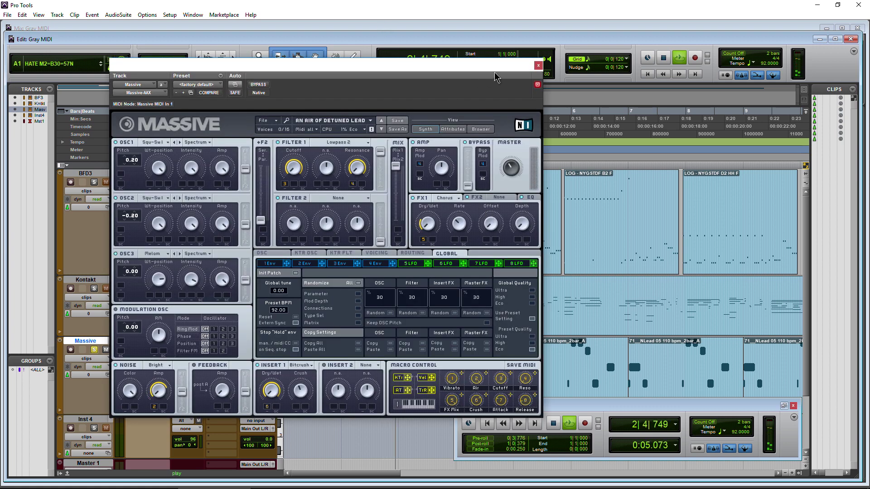
pyautogui.press('space')
pyautogui.click(536, 68)
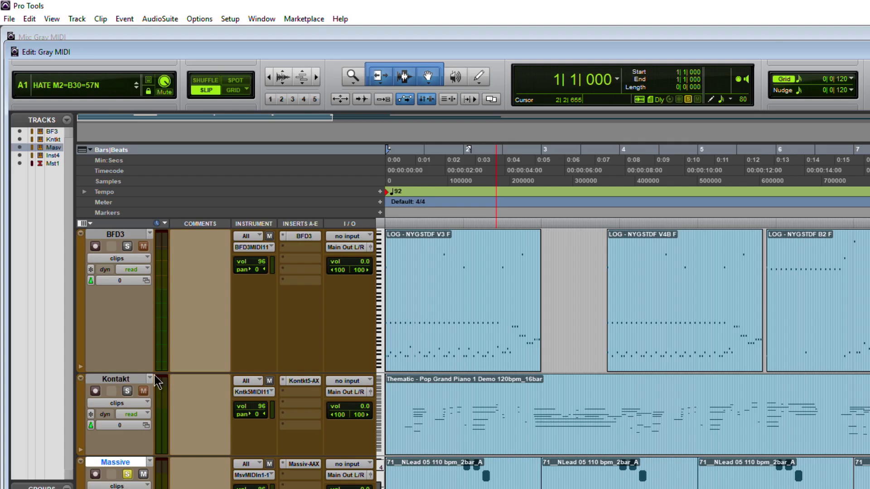
# Step: Close the Gray MIDI session with File > Close Session and reopen it from the Dashboard's Recent list
pyautogui.click(10, 18)
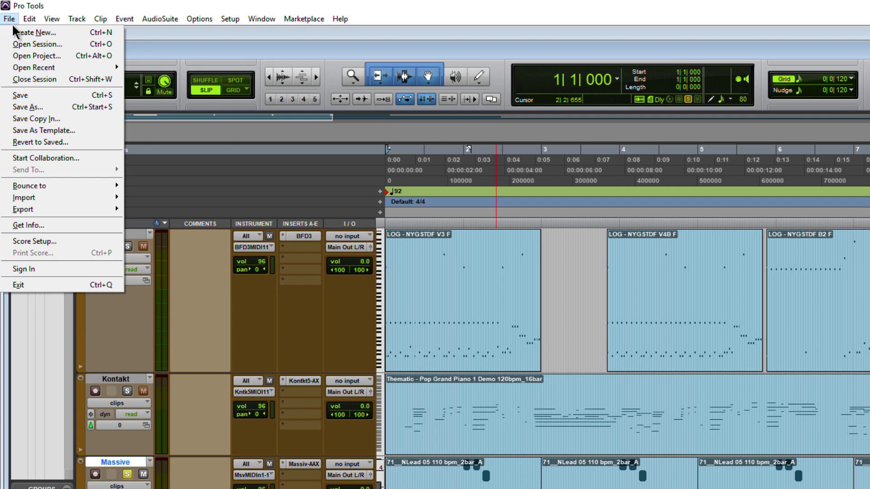
pyautogui.click(34, 79)
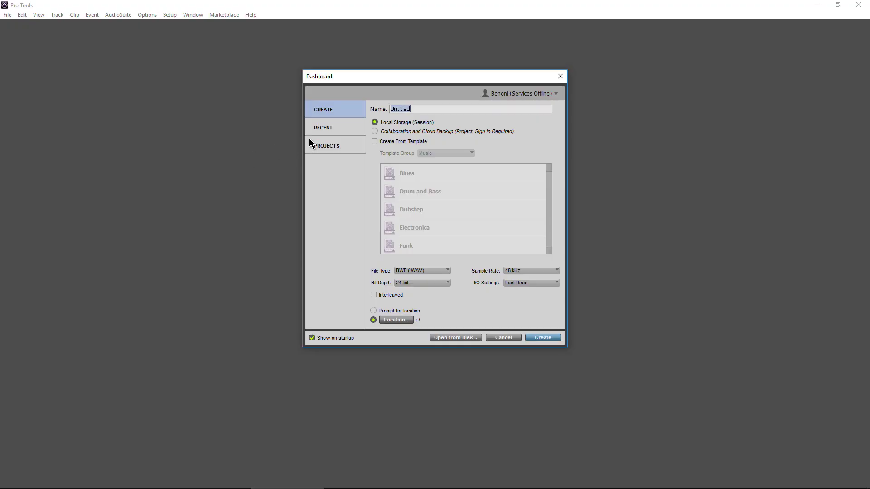
pyautogui.click(322, 130)
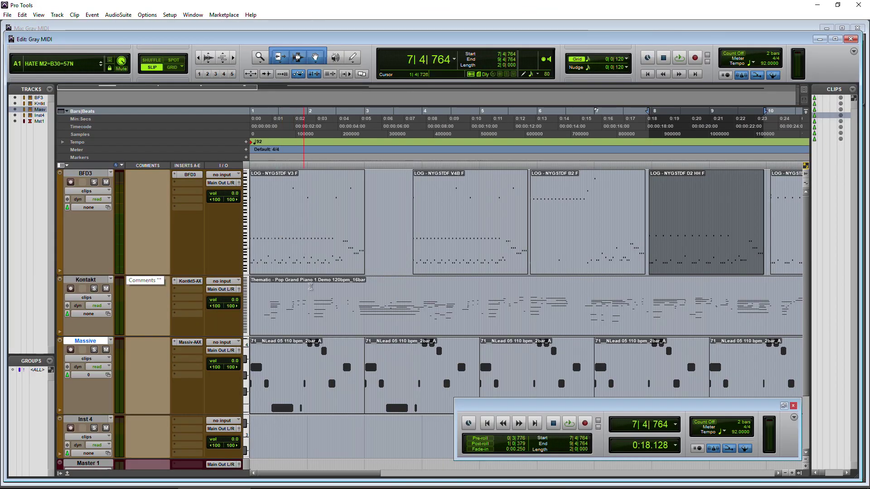
# Step: Zoom out to bars 1–22 and back in, solo BFD3, and briefly play the gray drum clips
pyautogui.click(199, 58)
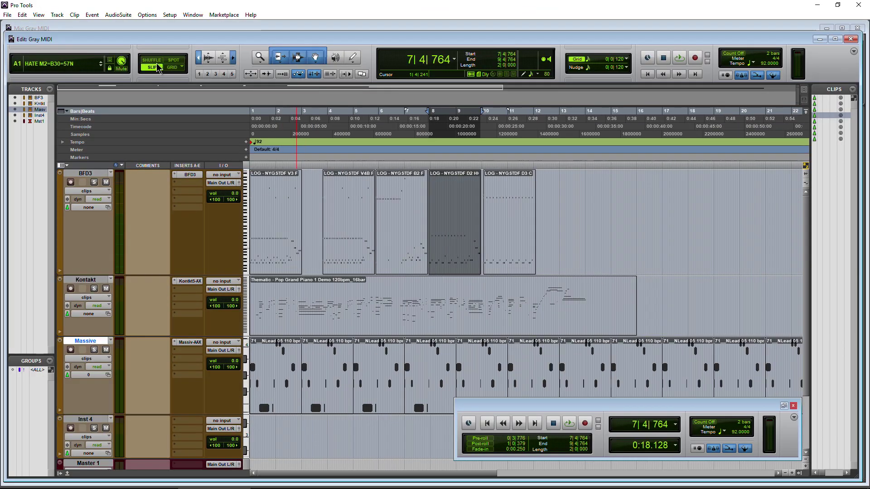
pyautogui.hotkey('ctrl', ']')
pyautogui.click(94, 183)
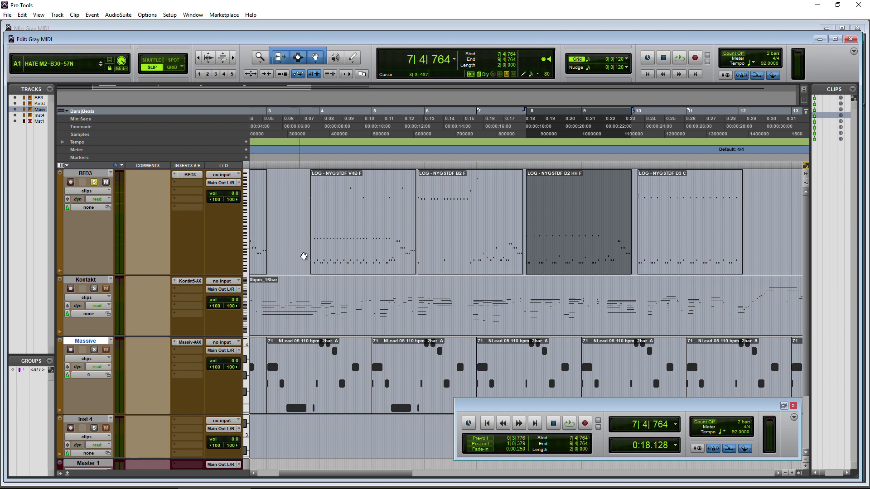
pyautogui.press('space')
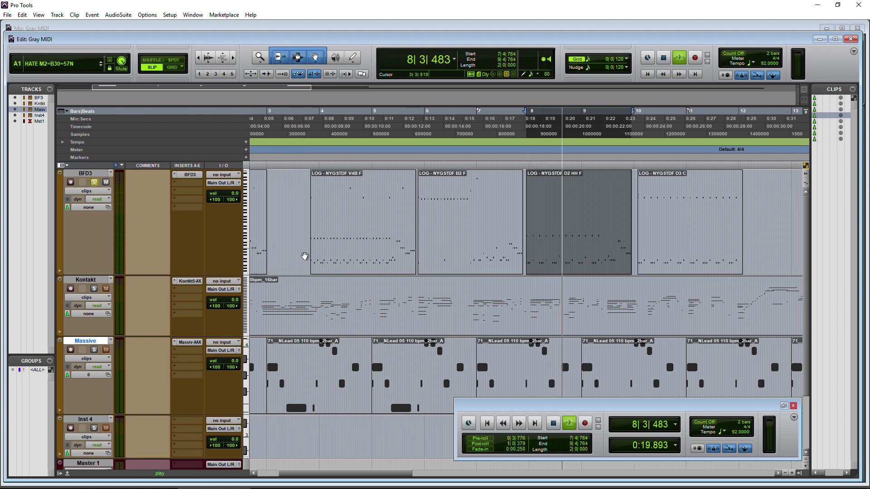
pyautogui.press('space')
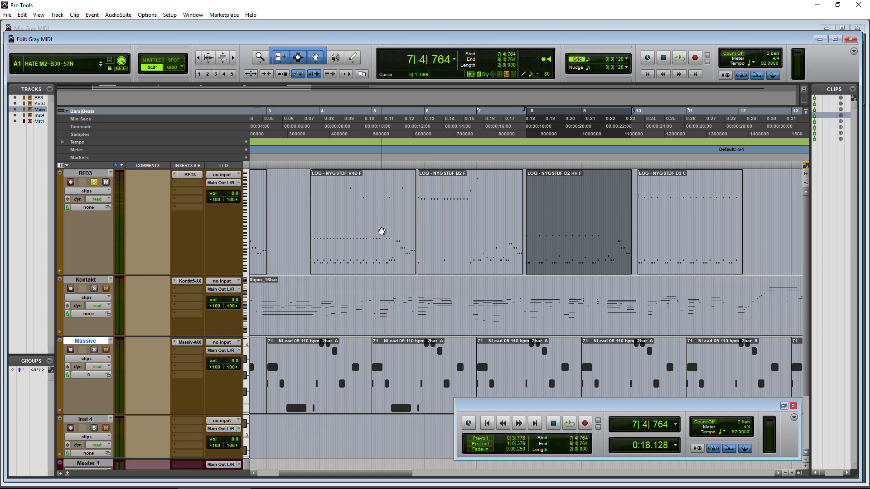
# Step: In the Mix window, show the Instrument section on every channel strip
pyautogui.hotkey('ctrl', '=')
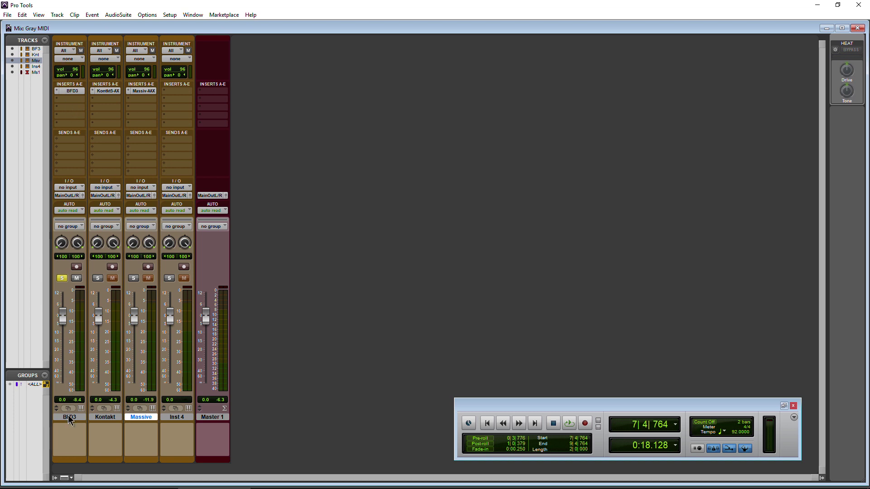
pyautogui.click(69, 479)
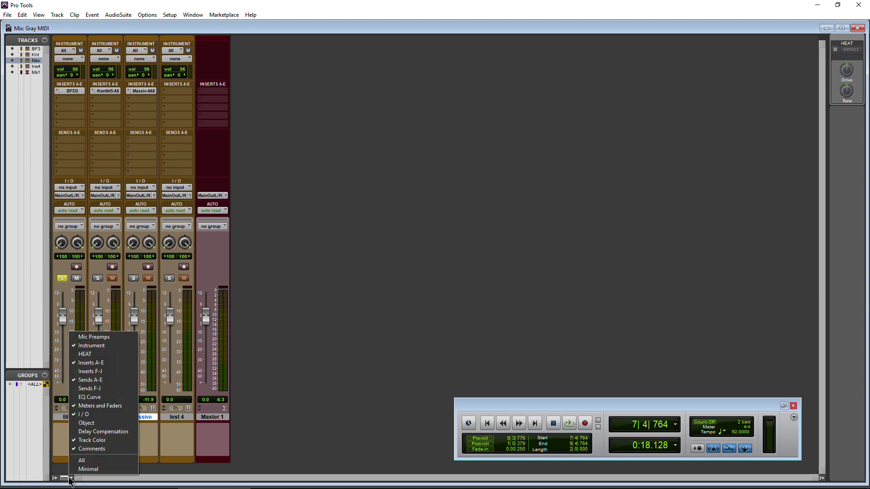
pyautogui.click(91, 345)
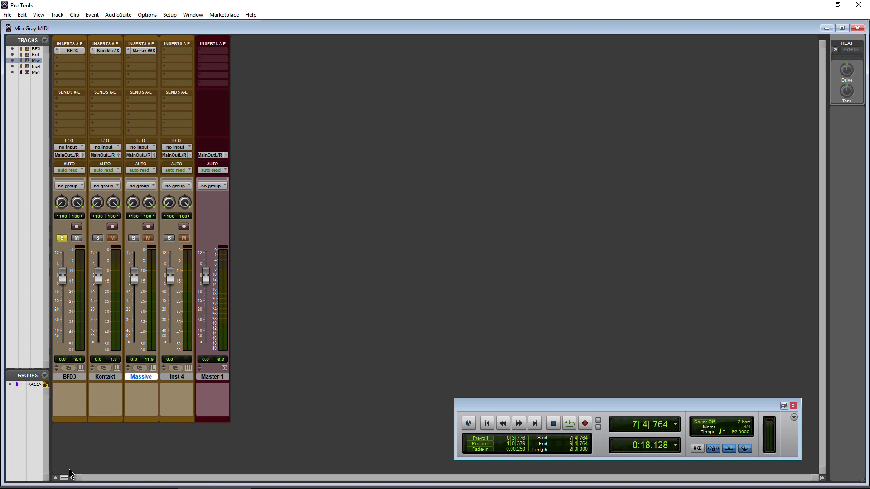
pyautogui.click(69, 479)
pyautogui.click(91, 345)
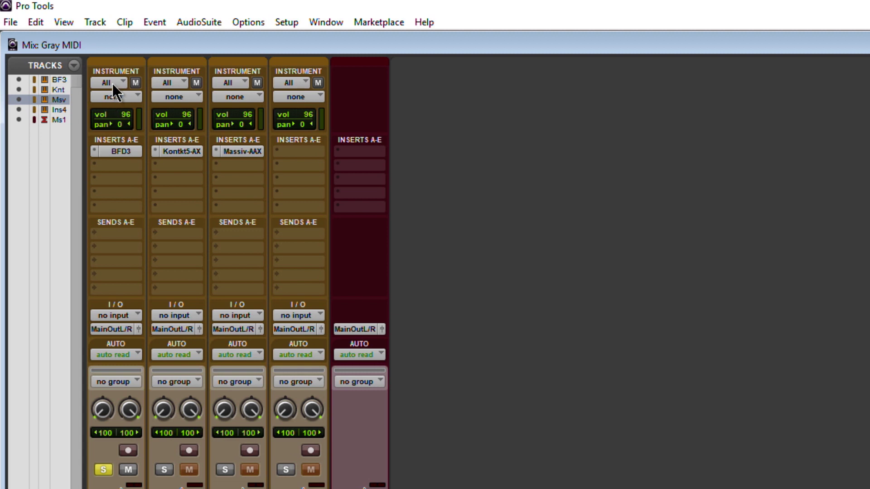
# Step: Route the BFD3 track's MIDI output to BFD3 MIDI In 1, channel 1
pyautogui.click(112, 83)
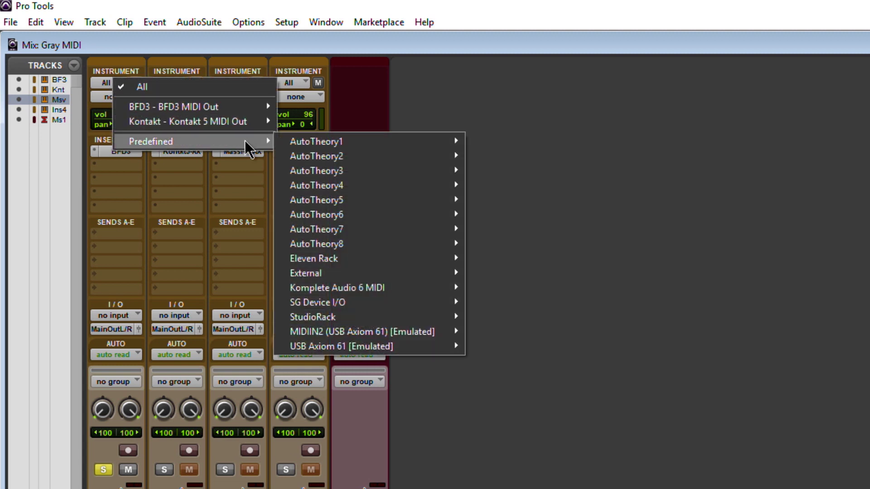
pyautogui.click(585, 217)
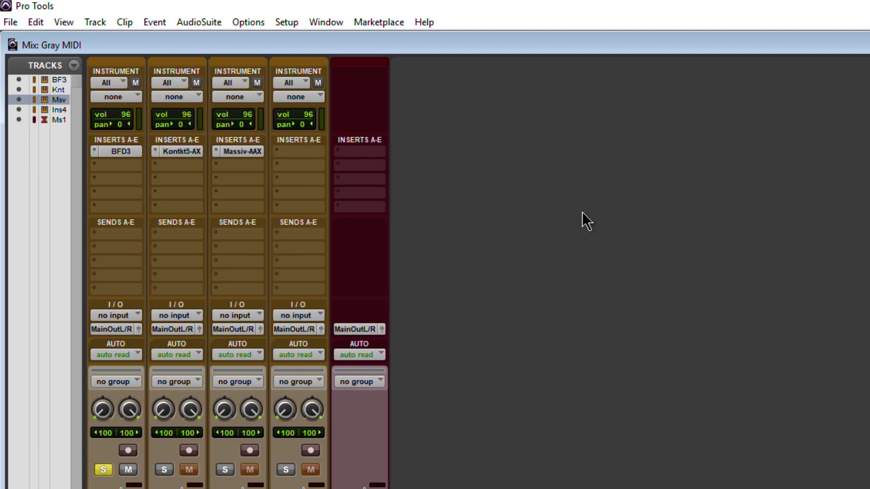
pyautogui.click(133, 98)
pyautogui.moveTo(116, 73)
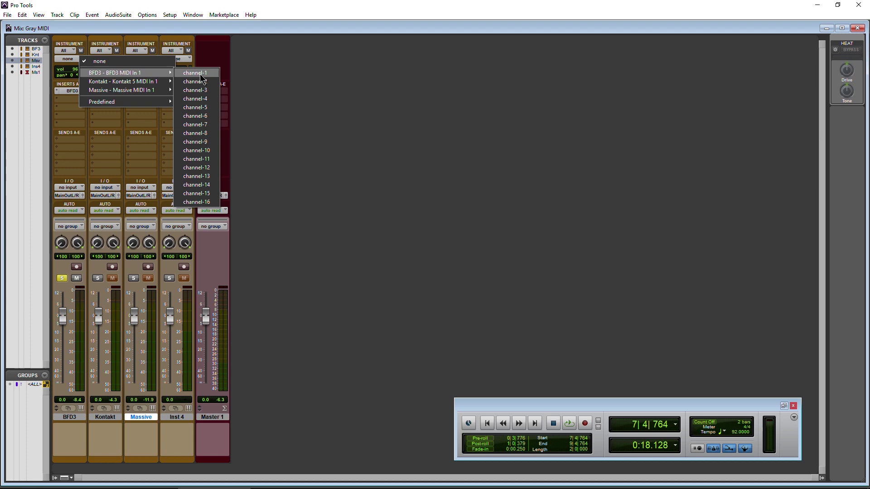
pyautogui.click(202, 79)
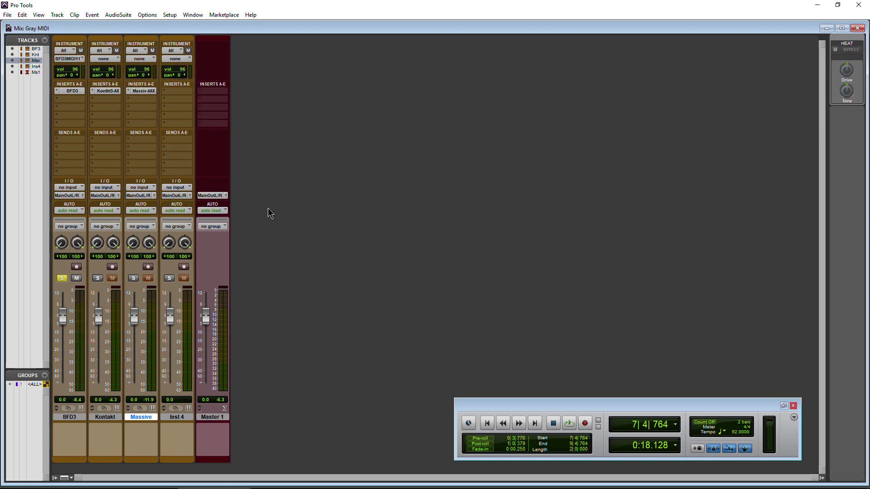
# Step: Back in the Edit window, play the drum clips briefly to test the BFD3 routing
pyautogui.hotkey('ctrl', '=')
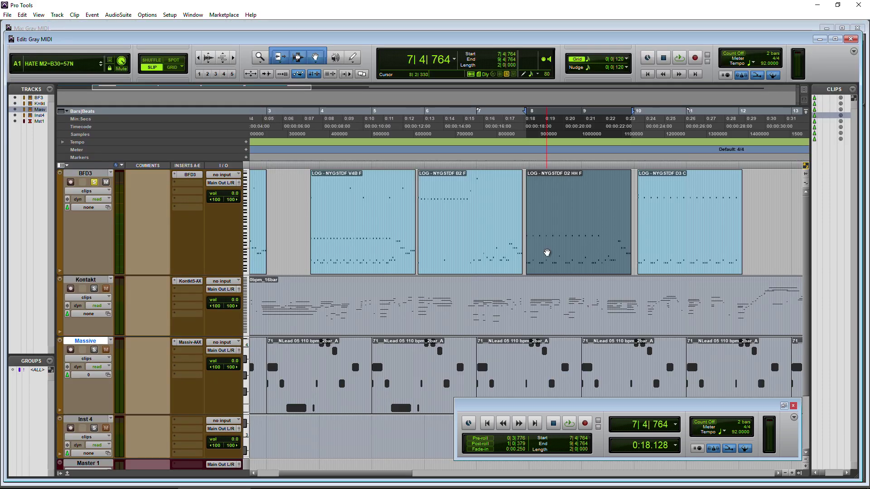
pyautogui.press('space')
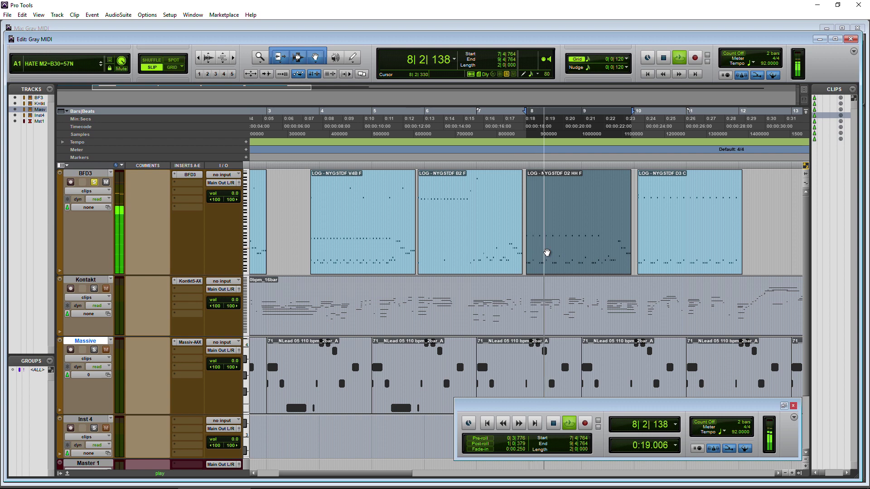
pyautogui.press('space')
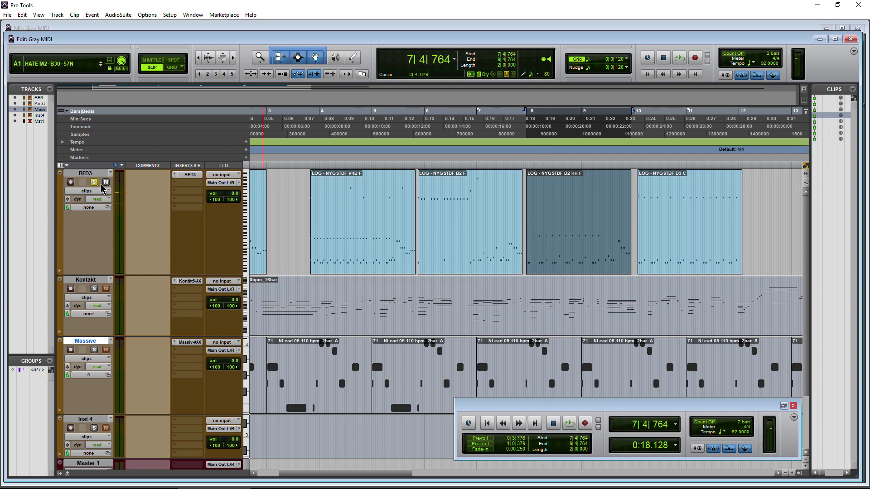
pyautogui.hotkey('ctrl', '=')
pyautogui.hotkey('ctrl', '=')
# Step: Enable the Instrument column in the Edit window's track view options
pyautogui.click(62, 165)
pyautogui.click(86, 185)
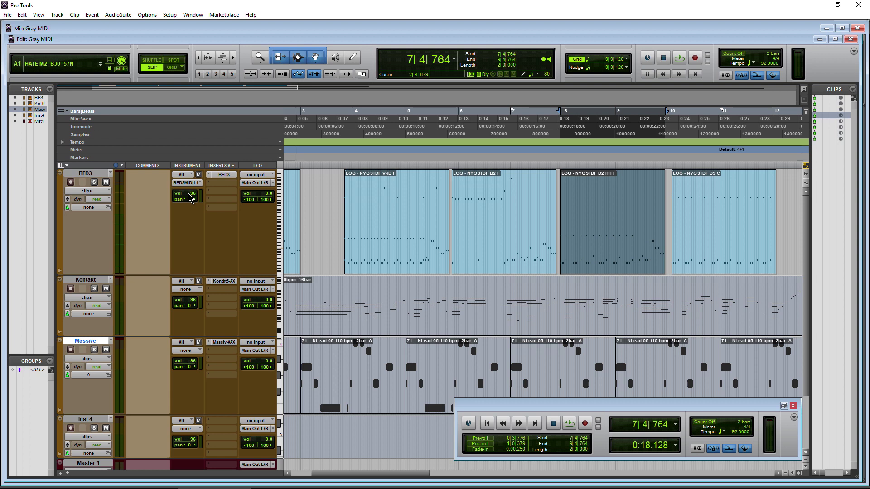
pyautogui.hotkey('ctrl', '=')
pyautogui.hotkey('ctrl', '=')
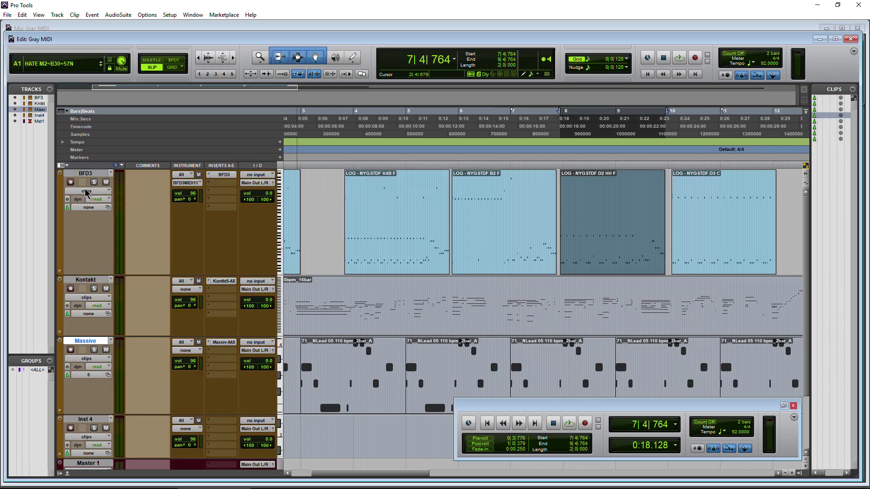
# Step: Route the Kontakt track's MIDI to Kontakt 5 MIDI In 1, channel 1, and move the Kontakt window centre
pyautogui.click(198, 291)
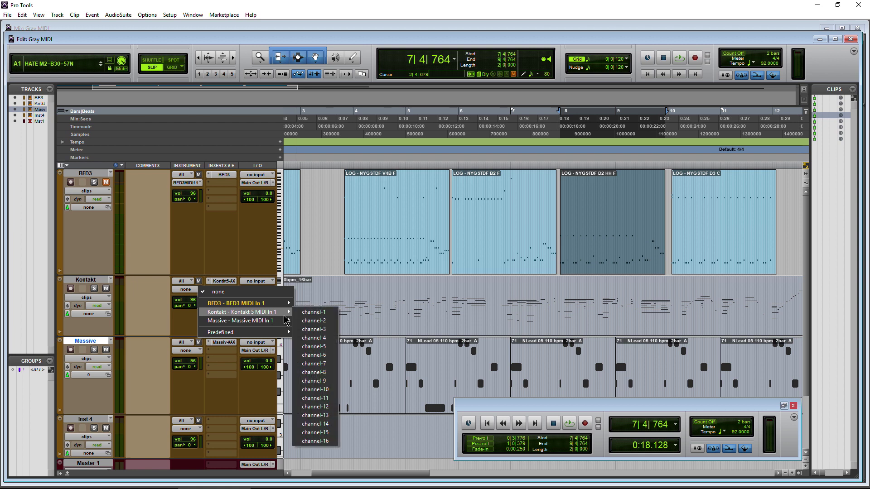
pyautogui.click(309, 314)
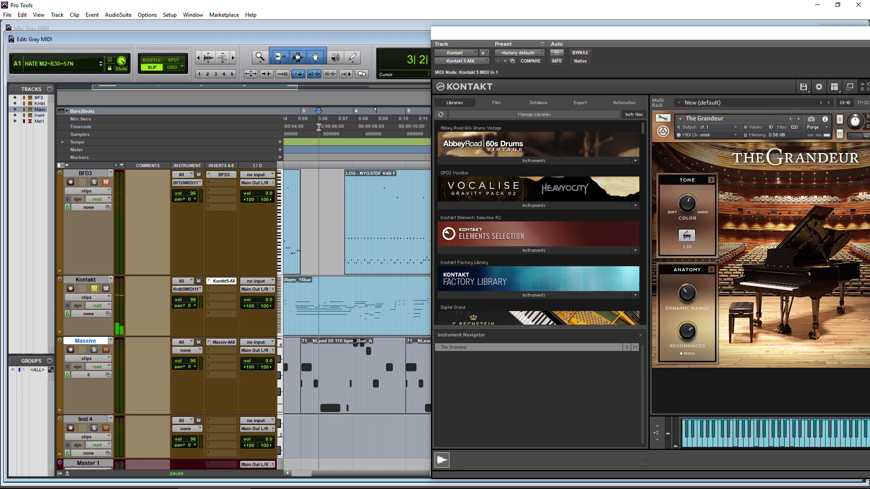
pyautogui.moveTo(583, 35); pyautogui.dragTo(400, 52)
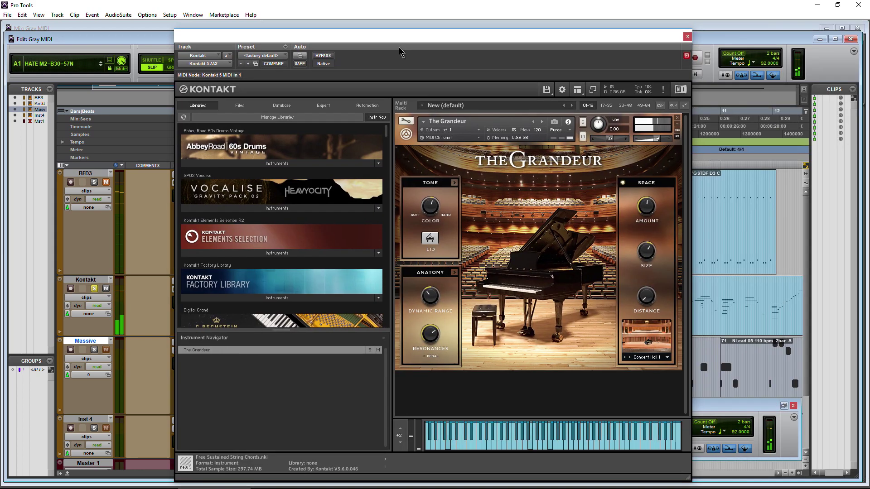
# Step: Close the Kontakt window and route the Massive track to Massive MIDI In 1, channel 1
pyautogui.click(688, 34)
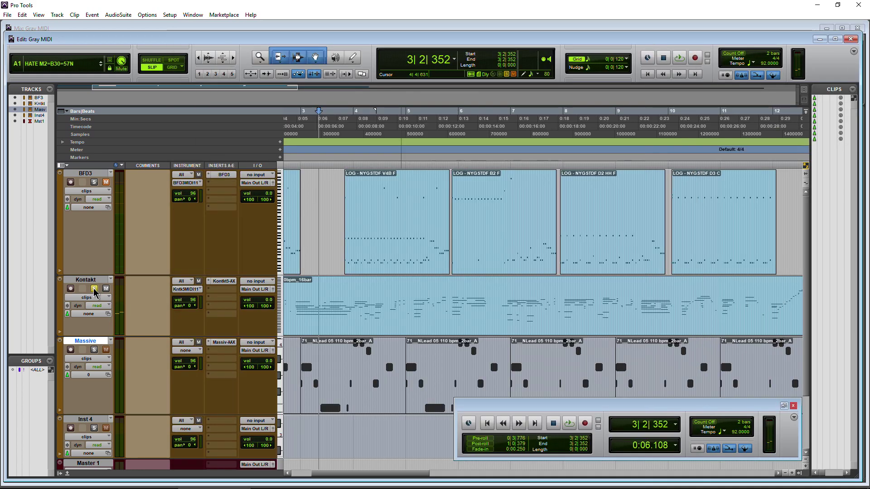
pyautogui.click(197, 351)
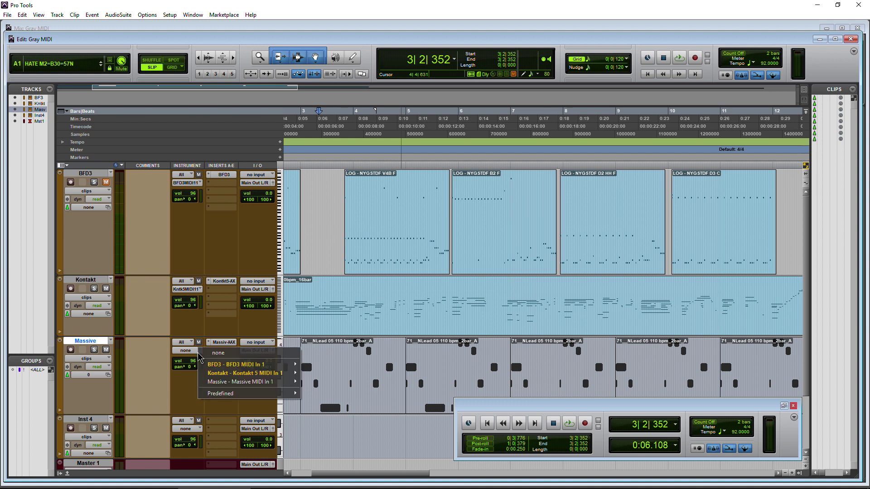
pyautogui.moveTo(242, 382)
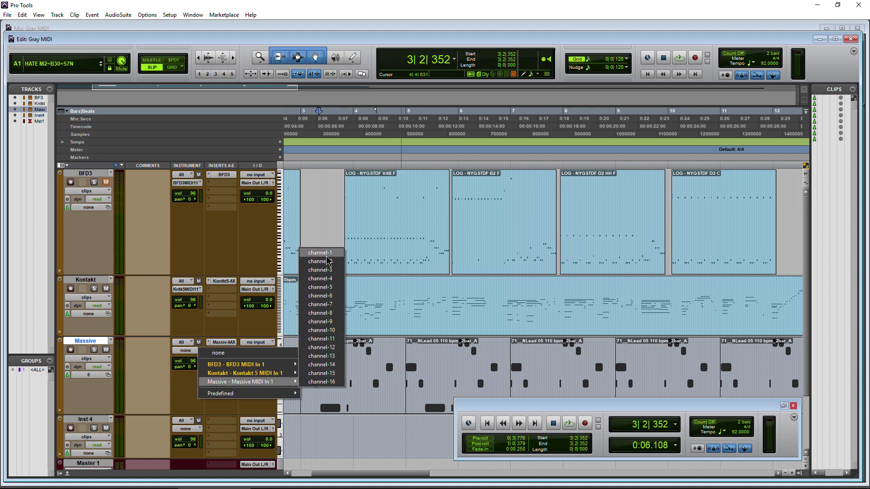
pyautogui.click(320, 253)
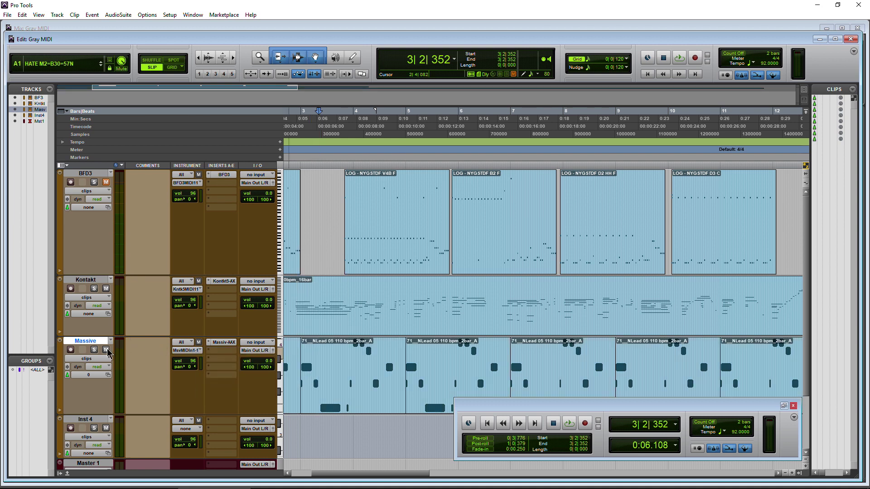
# Step: Rewind to the session start, play all three instruments briefly, then stop
pyautogui.press('Return')
pyautogui.press('space')
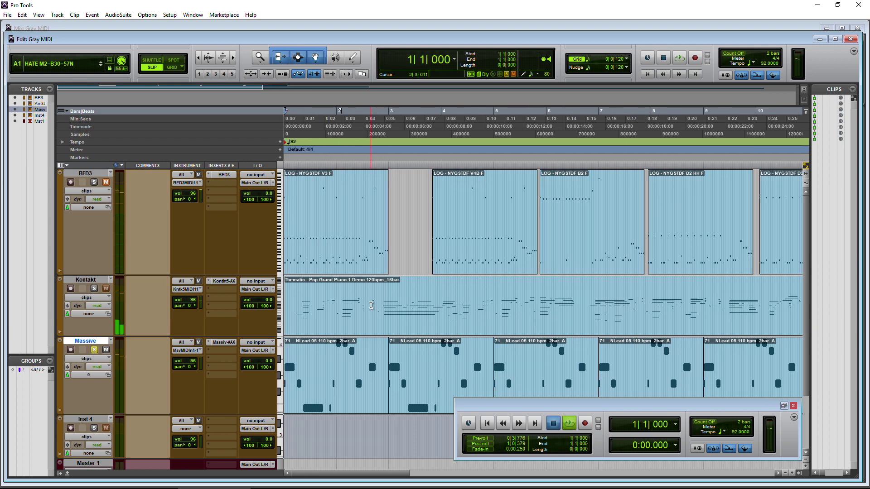
pyautogui.press('space')
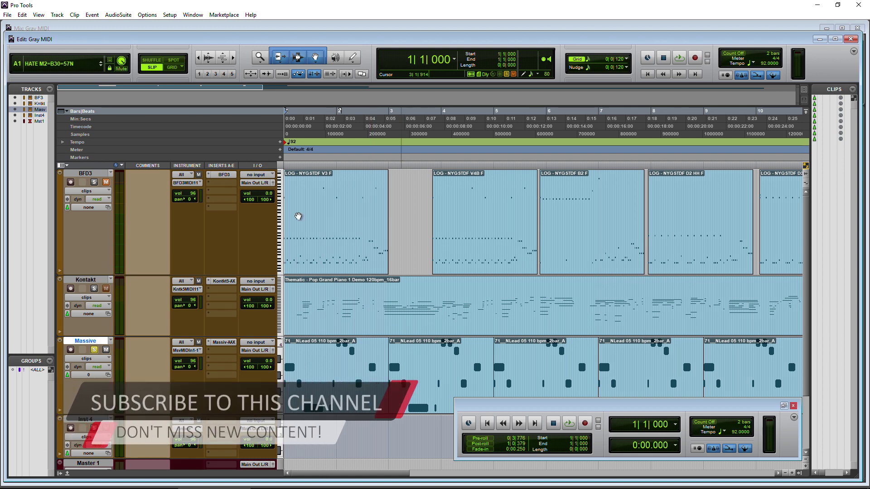
pyautogui.click(194, 297)
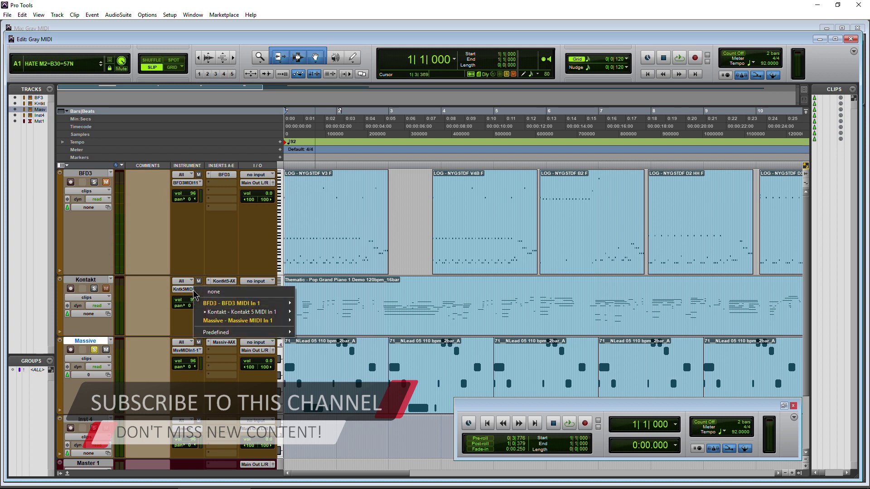
pyautogui.click(204, 302)
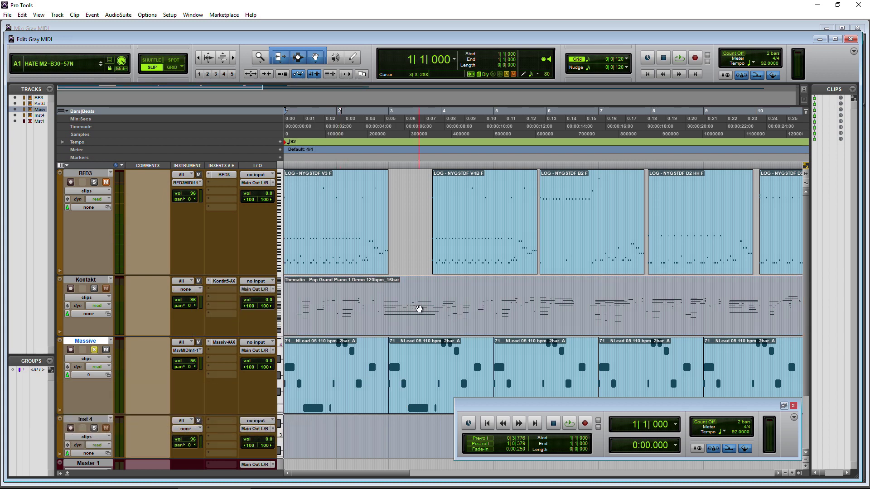
pyautogui.click(191, 291)
pyautogui.moveTo(234, 312)
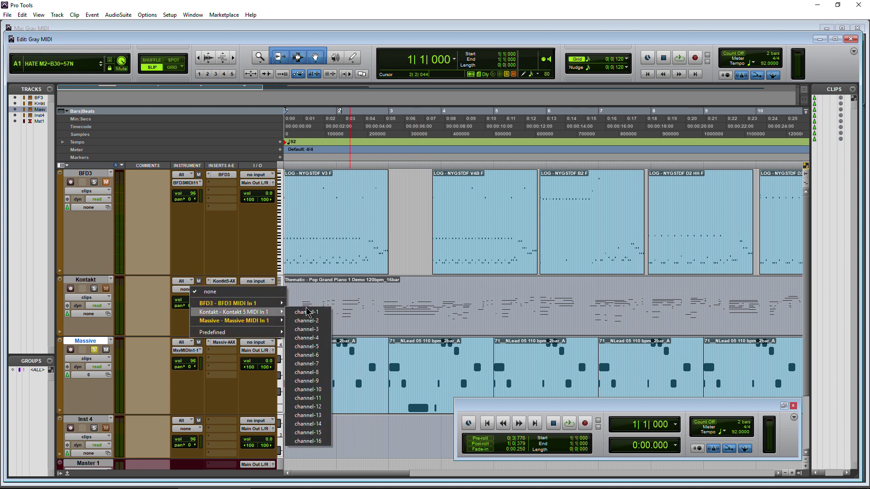
pyautogui.click(306, 312)
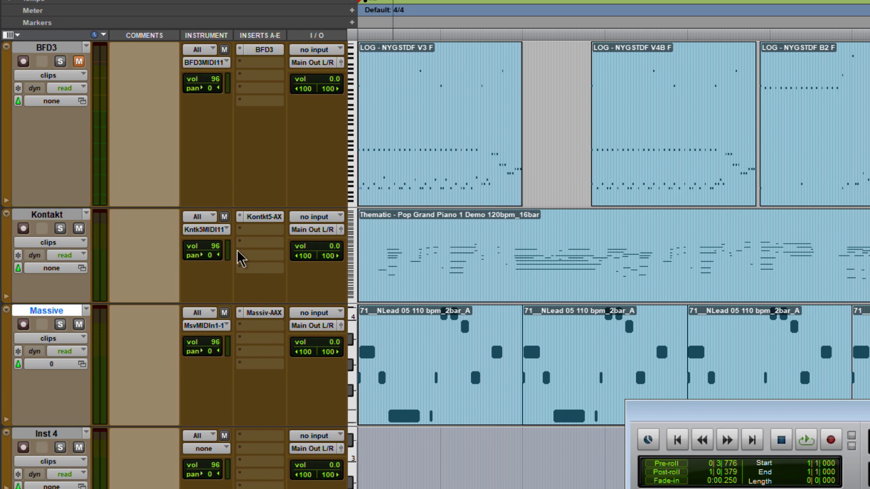
# Step: Route Kontakt's MIDI to Massive MIDI In 1, channel 1, set Massive's MIDI to none, and play from the start
pyautogui.click(217, 231)
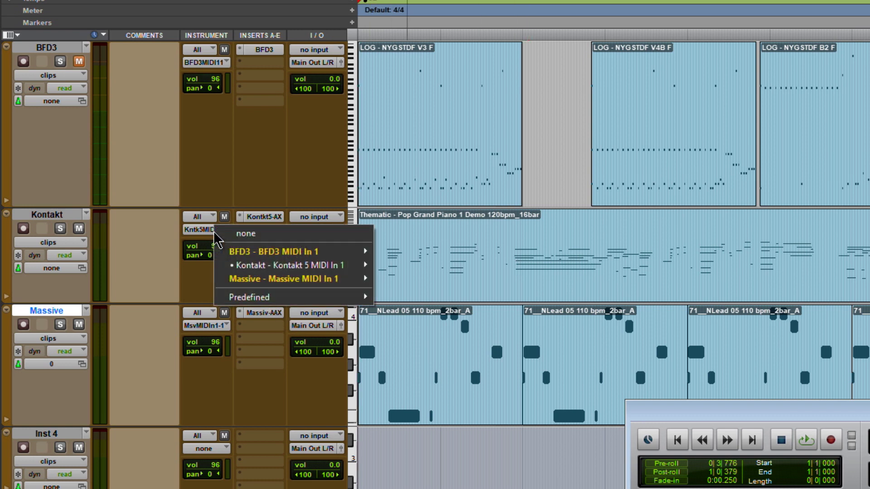
pyautogui.moveTo(284, 279)
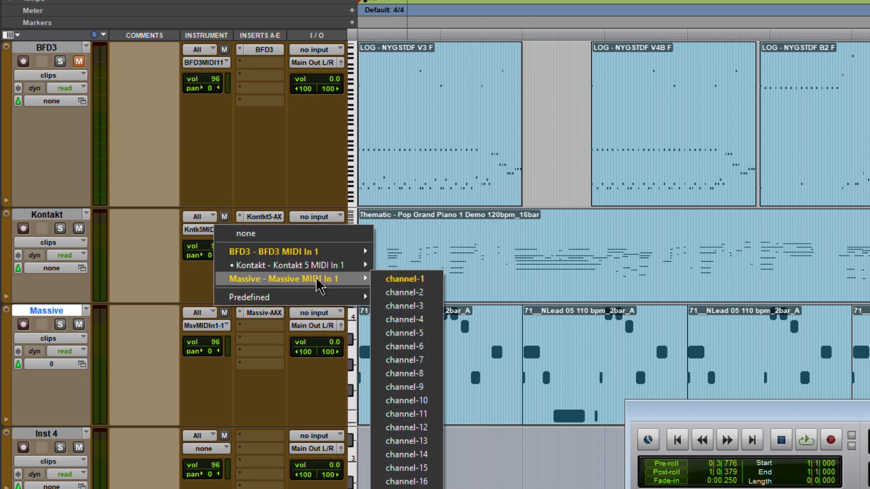
pyautogui.click(394, 279)
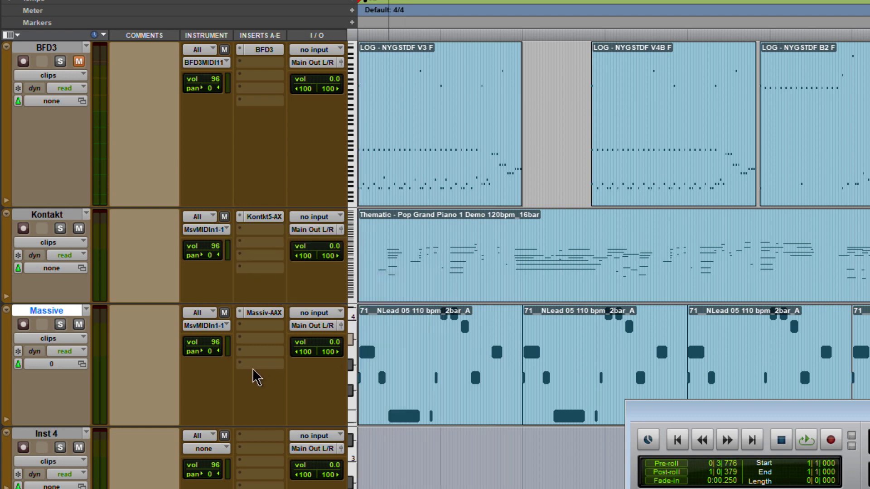
pyautogui.click(224, 328)
pyautogui.click(255, 327)
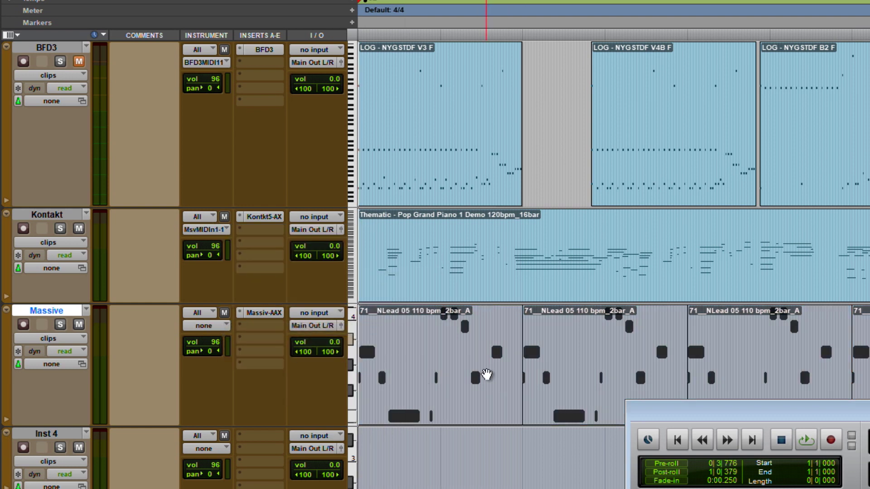
pyautogui.press('Return')
pyautogui.press('space')
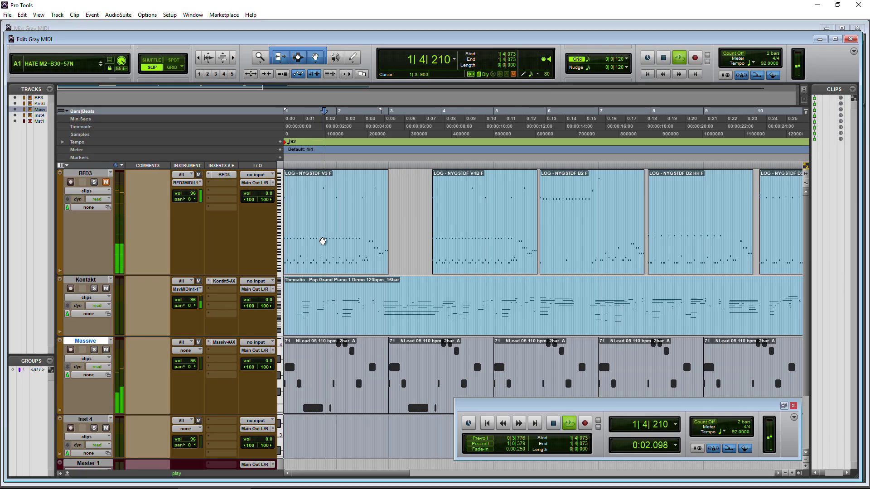
# Step: Stop playback of the session while the Kontakt piano part sounds through Massive
pyautogui.press('space')
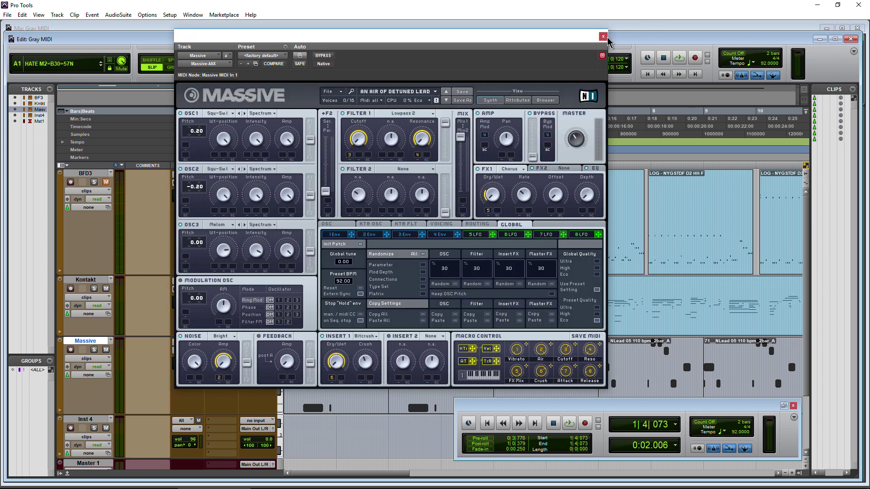
pyautogui.click(603, 36)
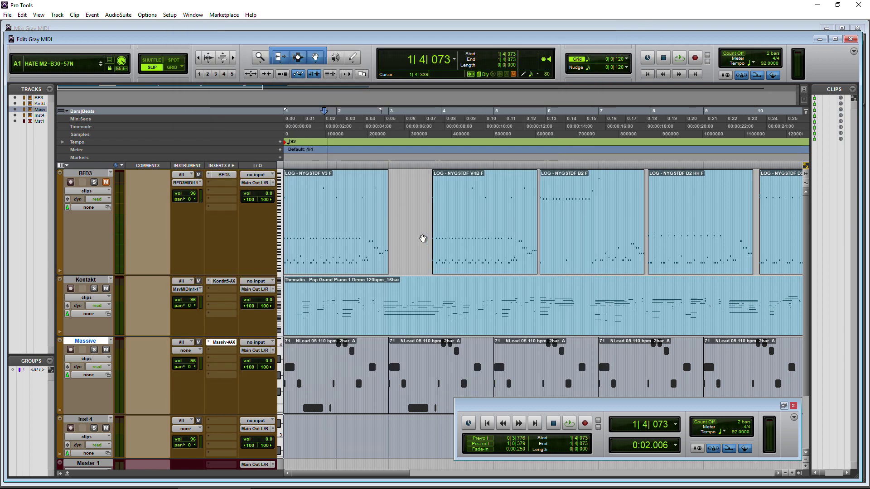
# Step: Set the Kontakt track's MIDI assignment to none so its piano clip turns gray
pyautogui.click(194, 291)
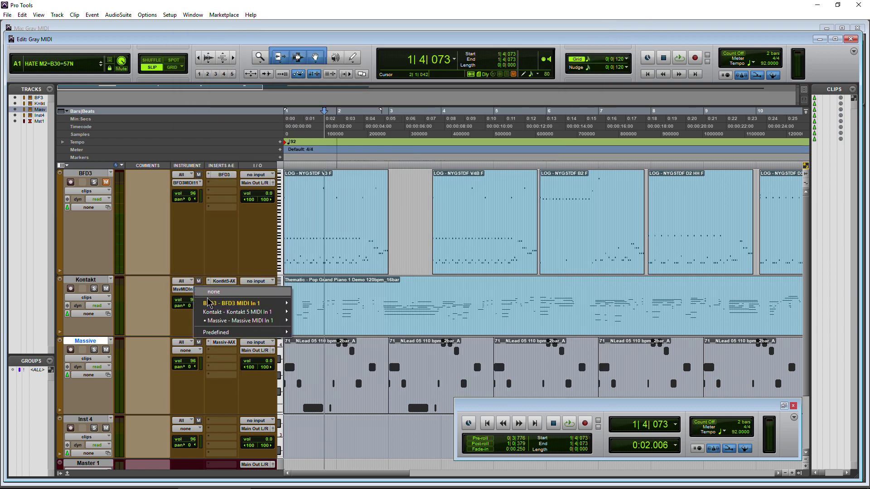
pyautogui.click(212, 292)
pyautogui.click(66, 166)
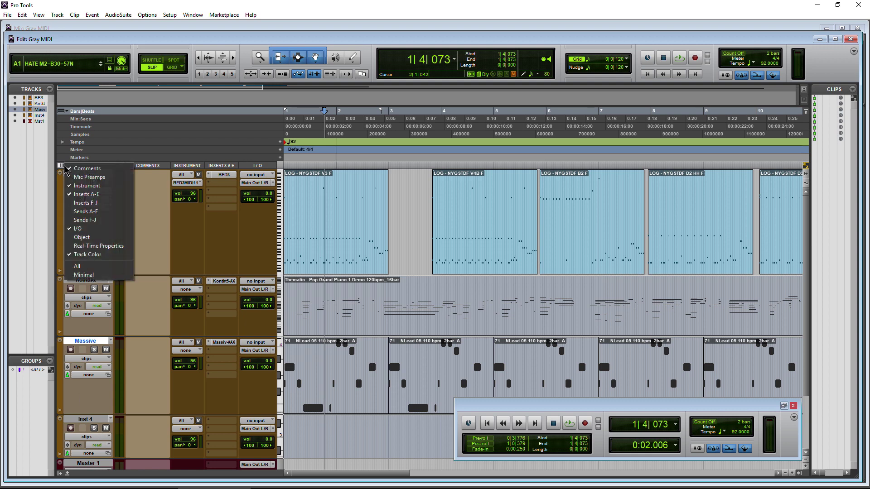
pyautogui.click(150, 213)
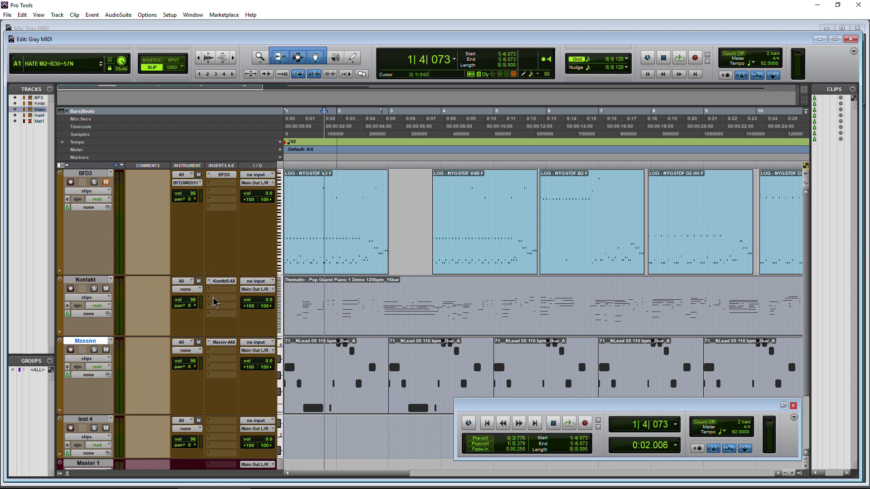
pyautogui.click(187, 350)
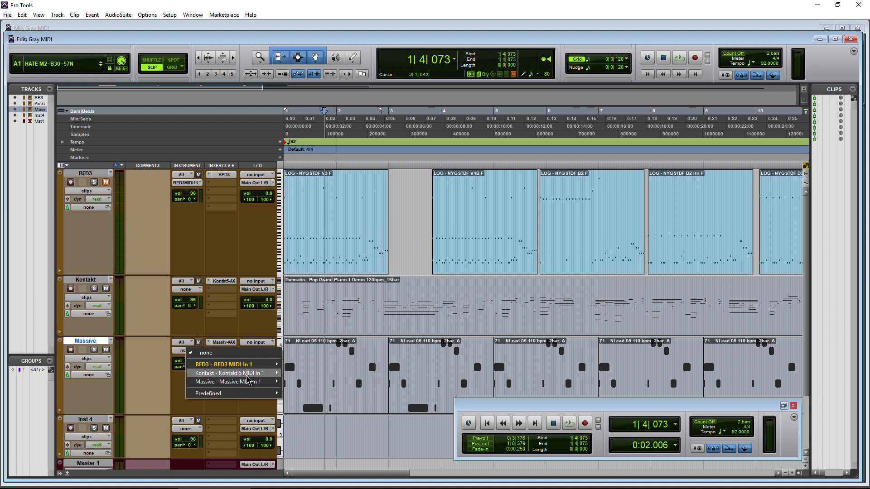